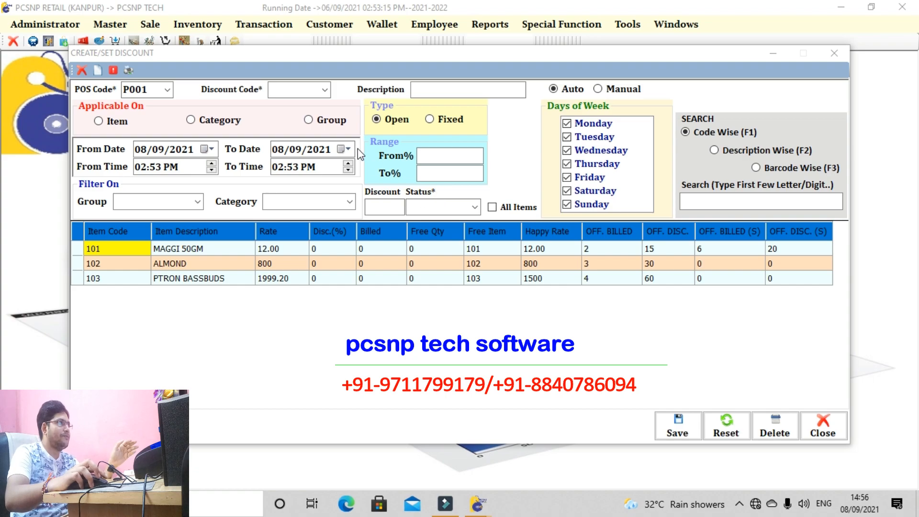
# Load discount code D1 and set the Disc.(%) of item 101 MAGGI 50GM to 5.
pyautogui.click(329, 88)
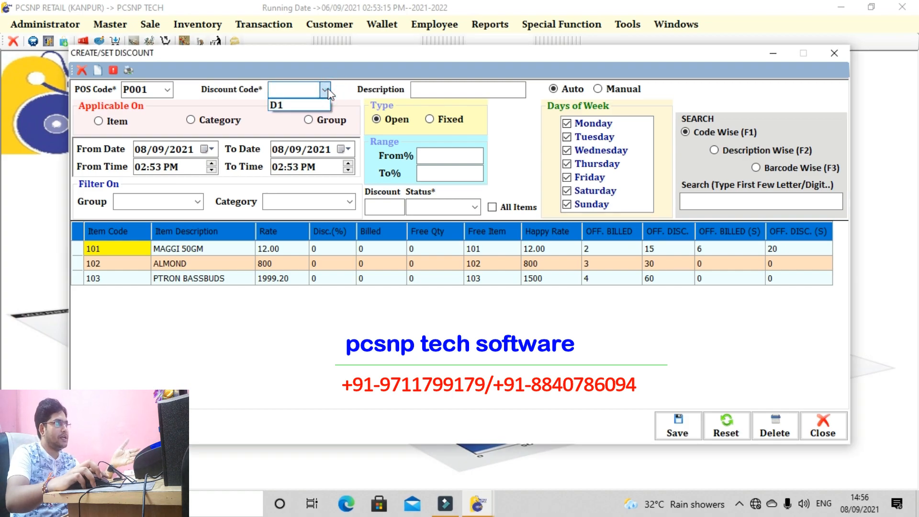
pyautogui.click(310, 105)
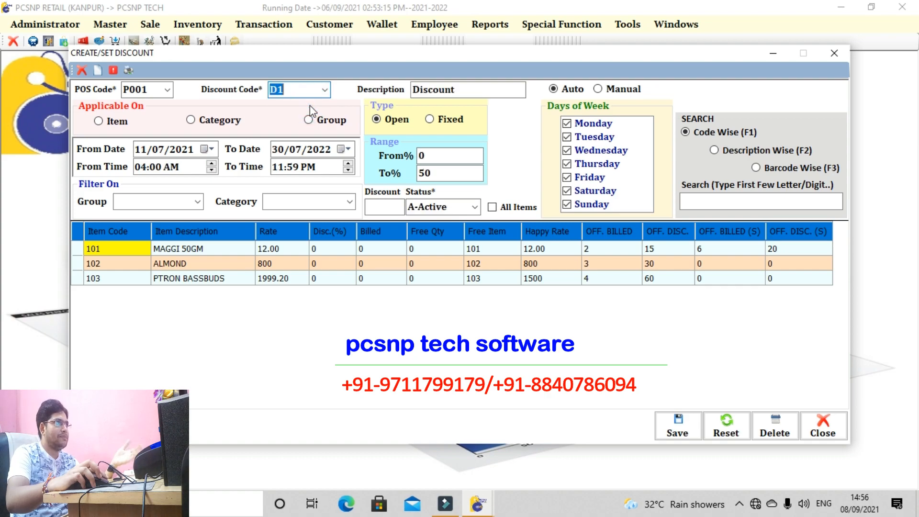
pyautogui.press('Tab')
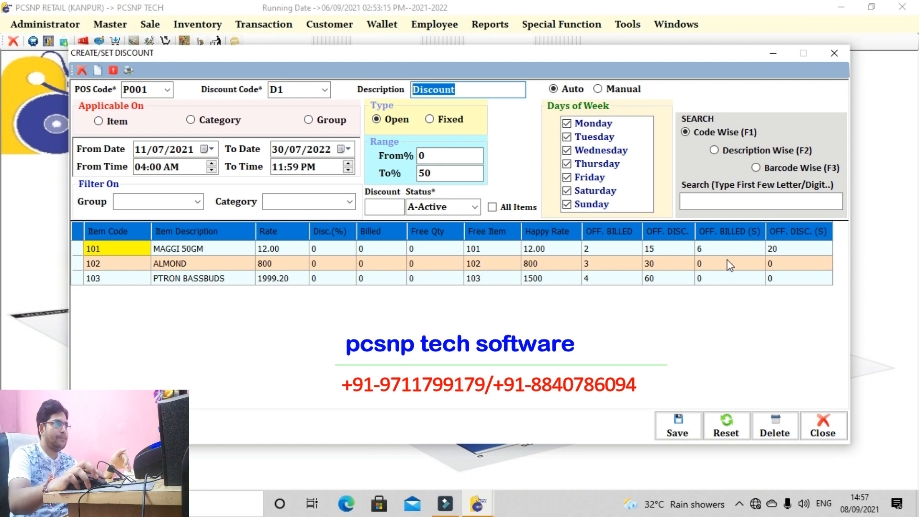
pyautogui.click(326, 250)
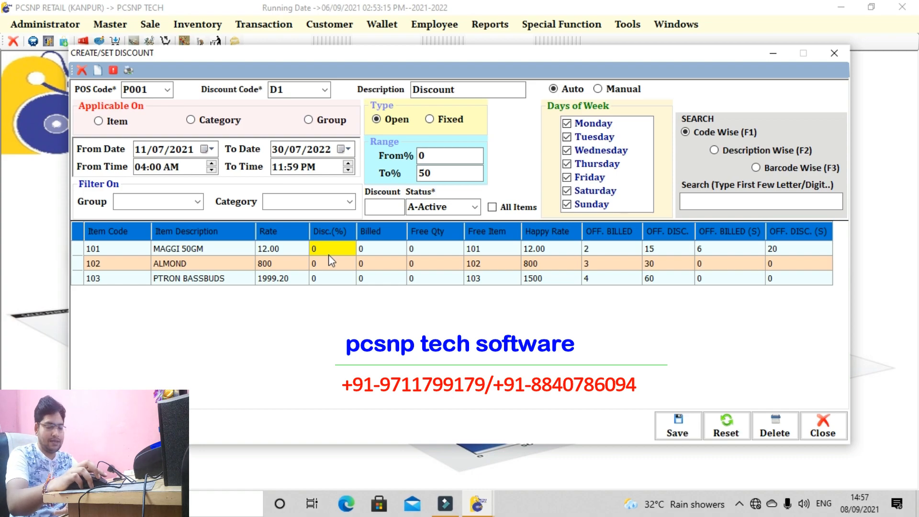
pyautogui.write('5')
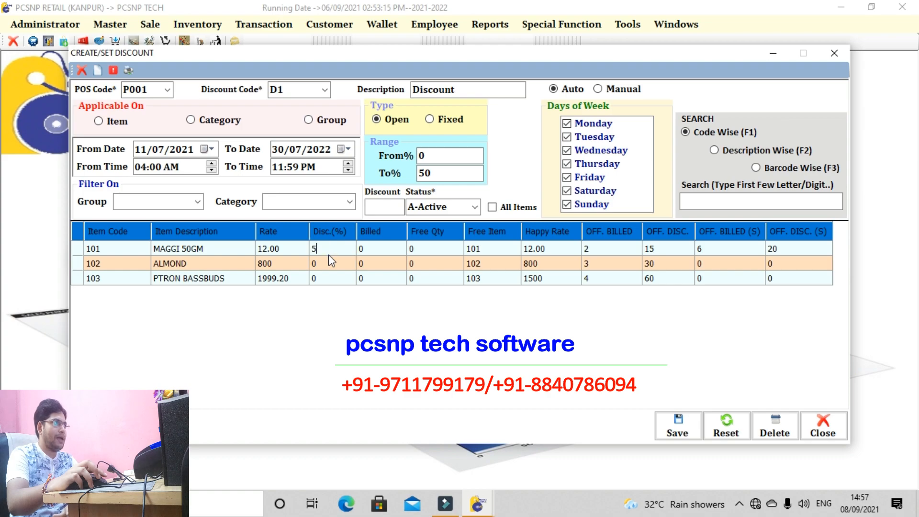
pyautogui.click(376, 254)
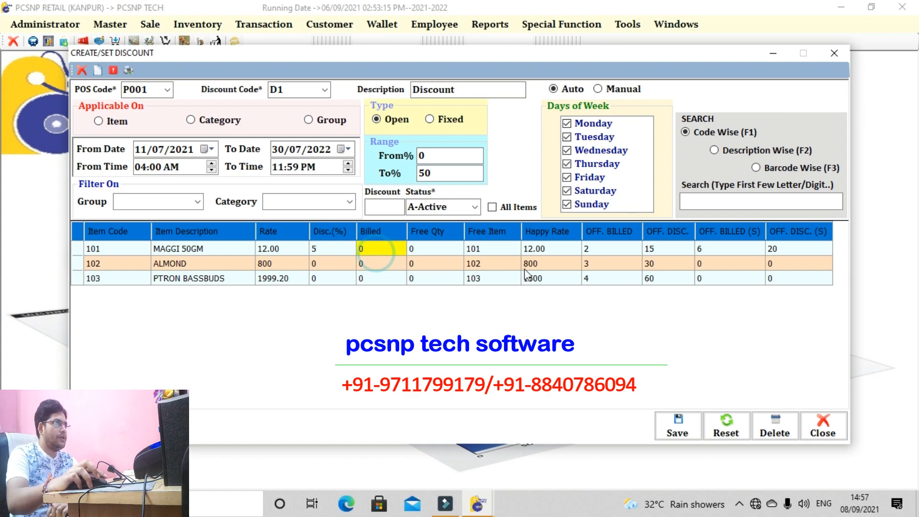
# For MAGGI 50GM, set OFF. BILLED to 3 and OFF. BILLED (S) to 7, and save the discount.
pyautogui.click(600, 256)
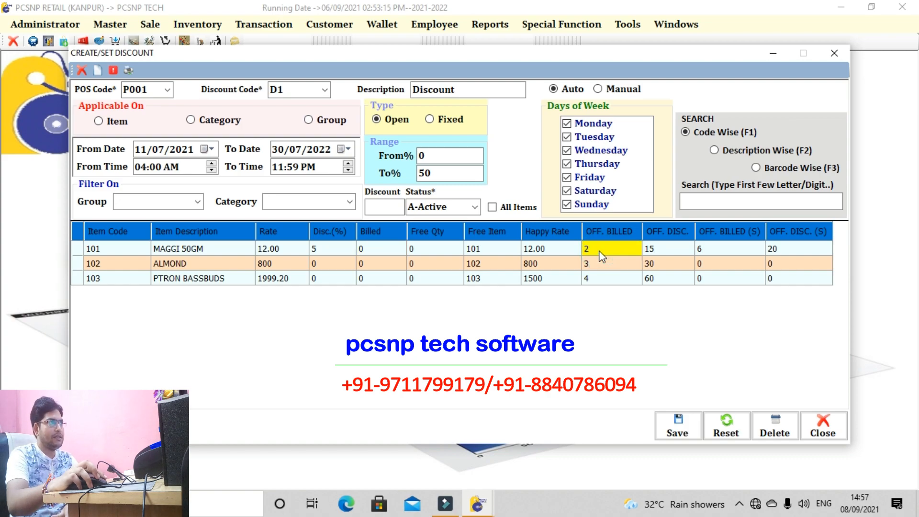
pyautogui.write('3')
pyautogui.click(651, 252)
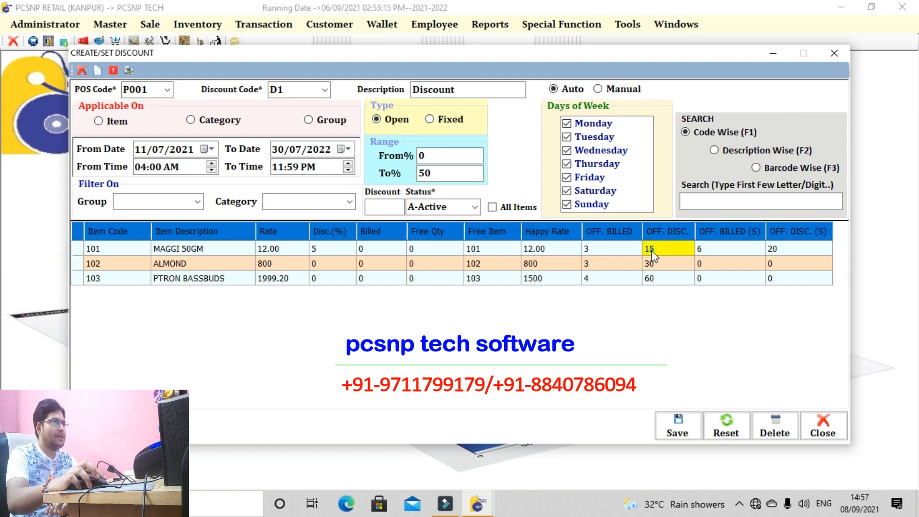
pyautogui.click(708, 254)
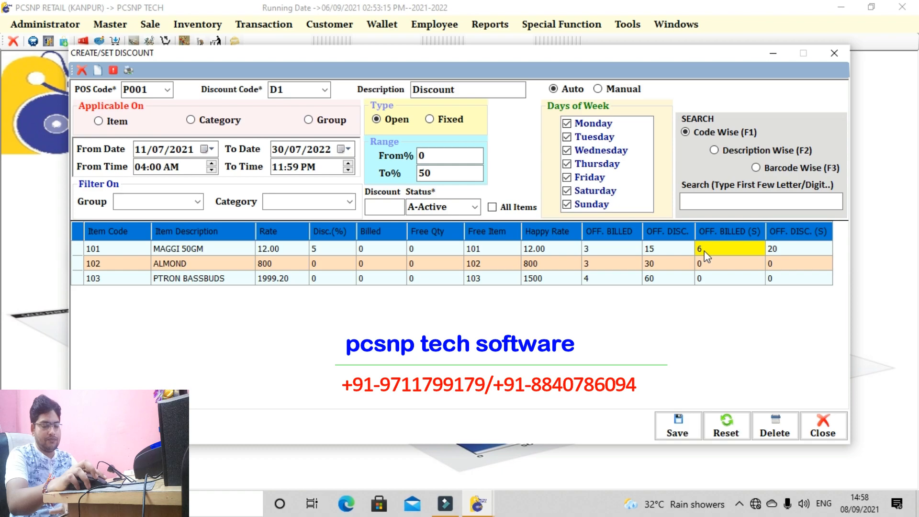
pyautogui.click(704, 250)
pyautogui.press('BackSpace')
pyautogui.write('7')
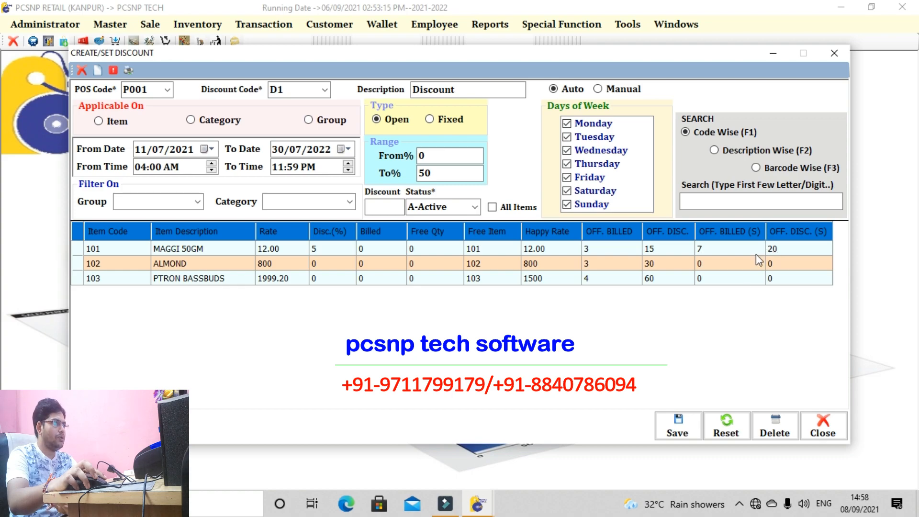
pyautogui.click(665, 433)
pyautogui.click(507, 290)
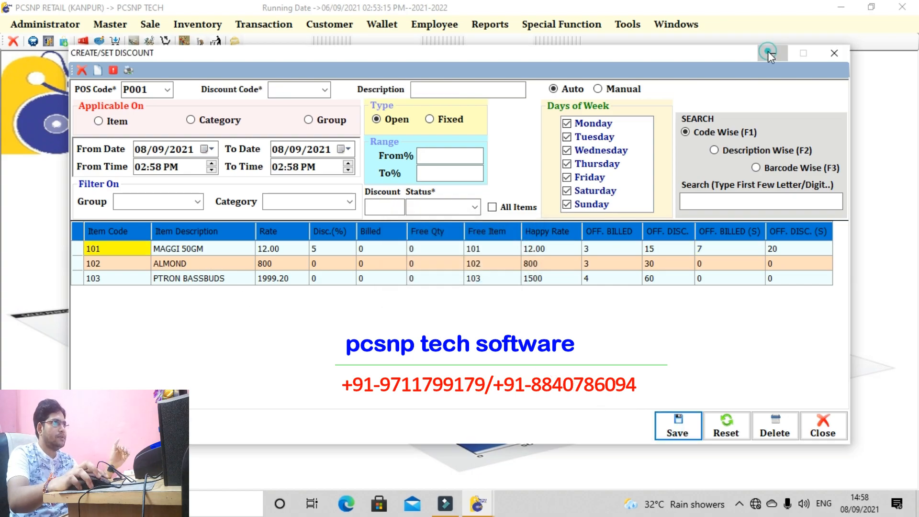
# Minimise the discount window and open the POS billing screen.
pyautogui.click(767, 52)
pyautogui.click(150, 24)
pyautogui.click(168, 40)
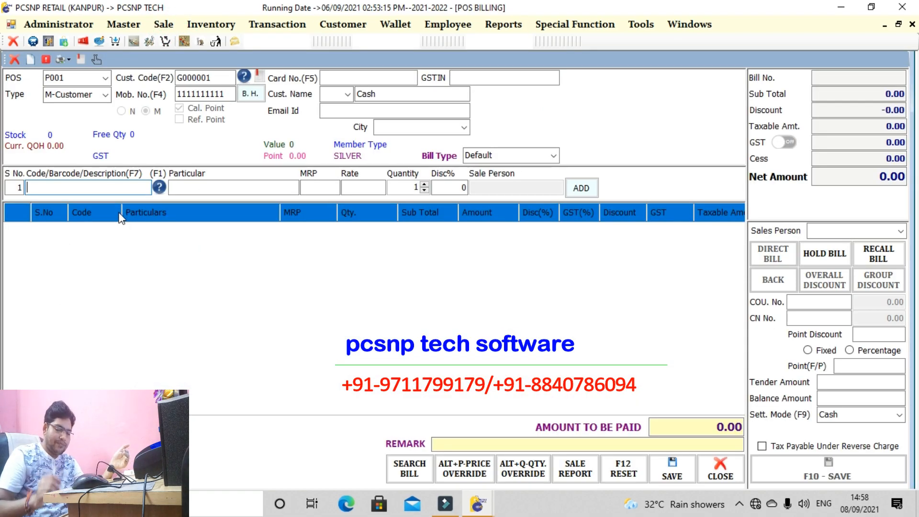
# Add one MAGGI 50GM to the new bill by its description, keeping the default rate and discount.
pyautogui.write('MAGGI 50GM')
pyautogui.press('Down')
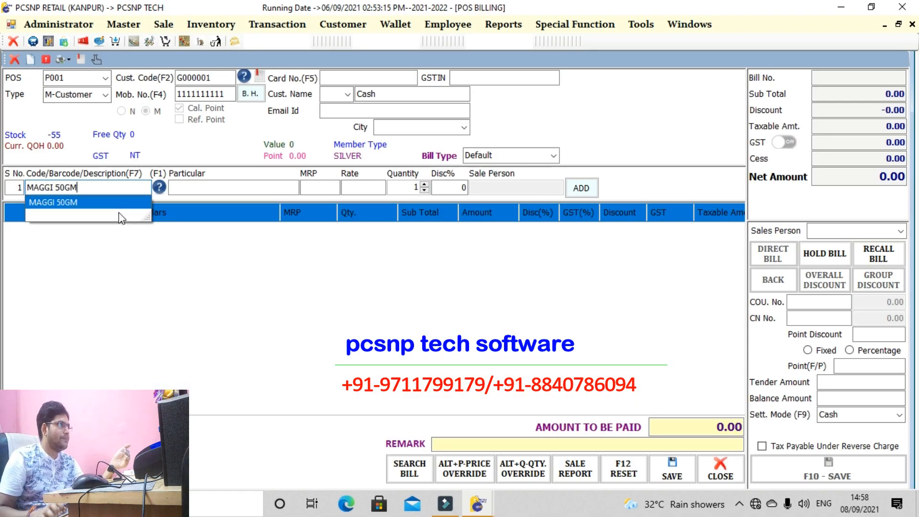
pyautogui.press('Return')
pyautogui.press('Return')
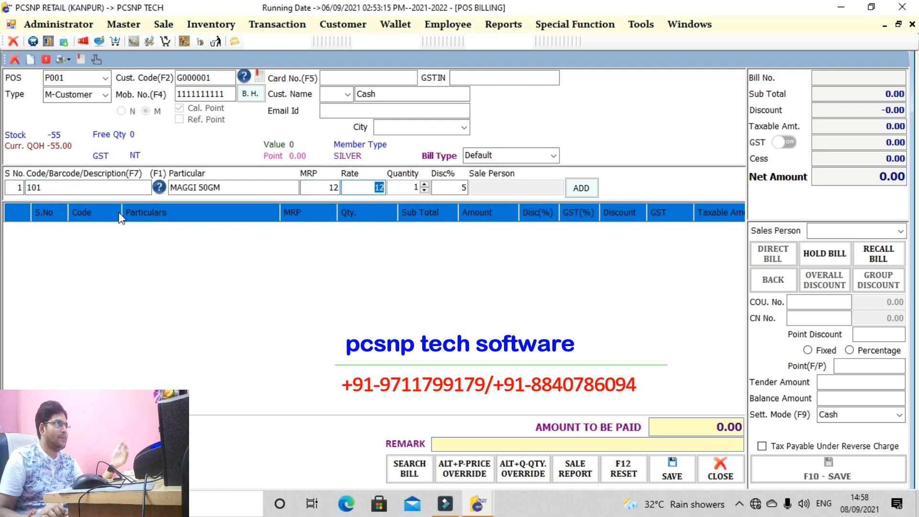
pyautogui.press('Return')
pyautogui.press('Return')
pyautogui.press('Return')
pyautogui.press('Return')
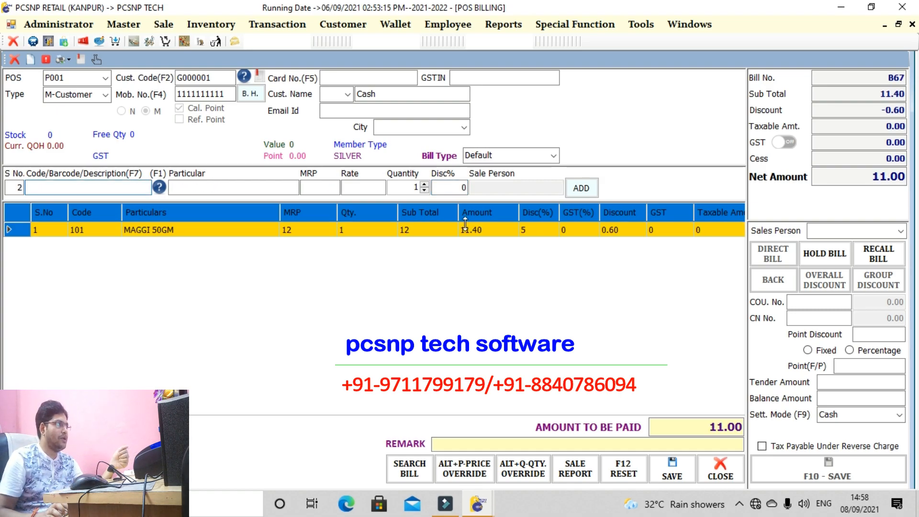
# Add a second unit of item 101 to the bill with its default rate and discount.
pyautogui.write('101')
pyautogui.press('Return')
pyautogui.press('Return')
pyautogui.press('Return')
pyautogui.press('Return')
pyautogui.press('Return')
pyautogui.press('Return')
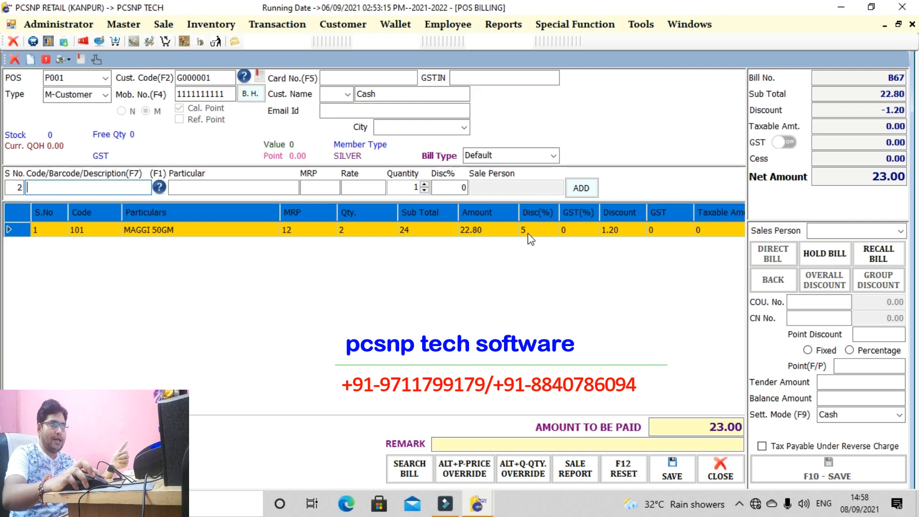
# Add a third unit of item 101 to the bill to reach the first offer quantity.
pyautogui.click(59, 187)
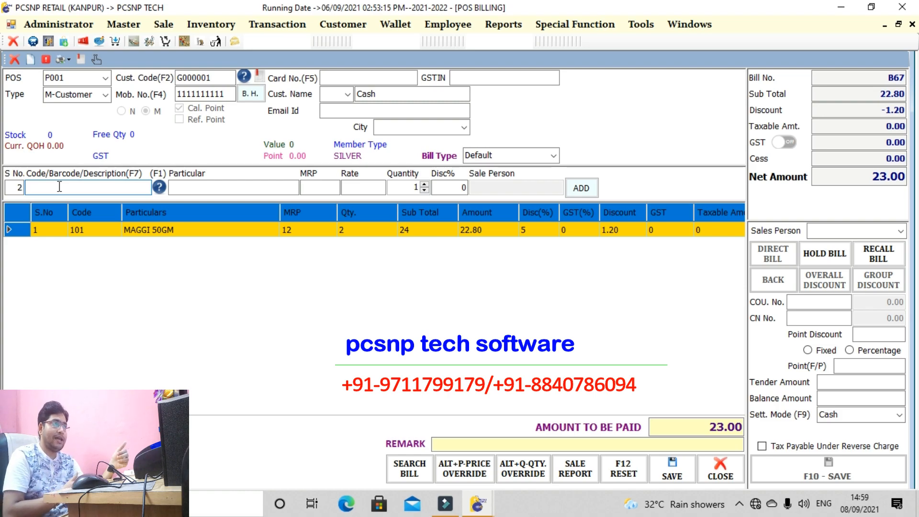
pyautogui.write('101')
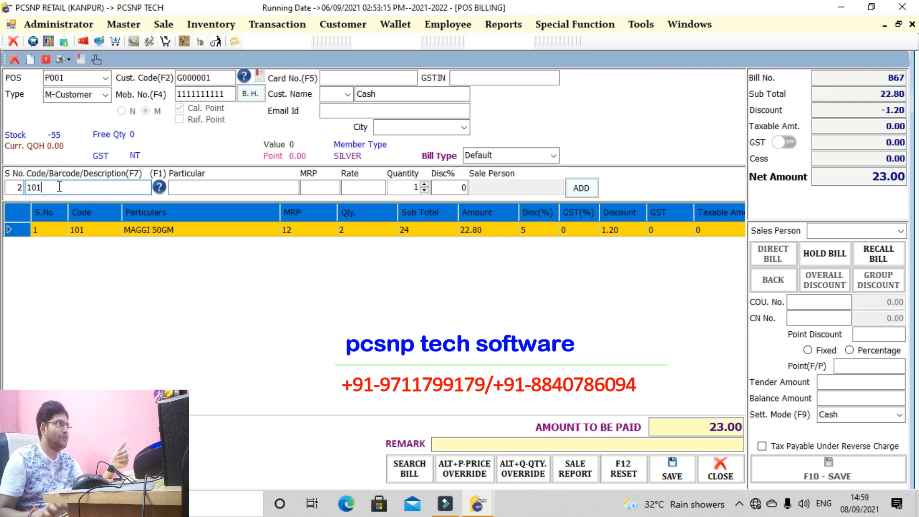
pyautogui.press('Return')
pyautogui.press('Return')
pyautogui.press('Return')
pyautogui.press('Return')
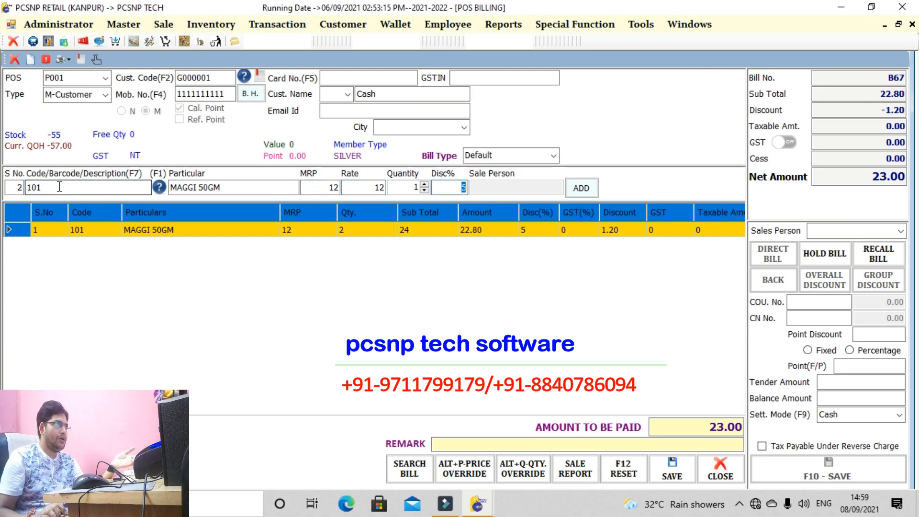
pyautogui.press('Return')
pyautogui.press('Return')
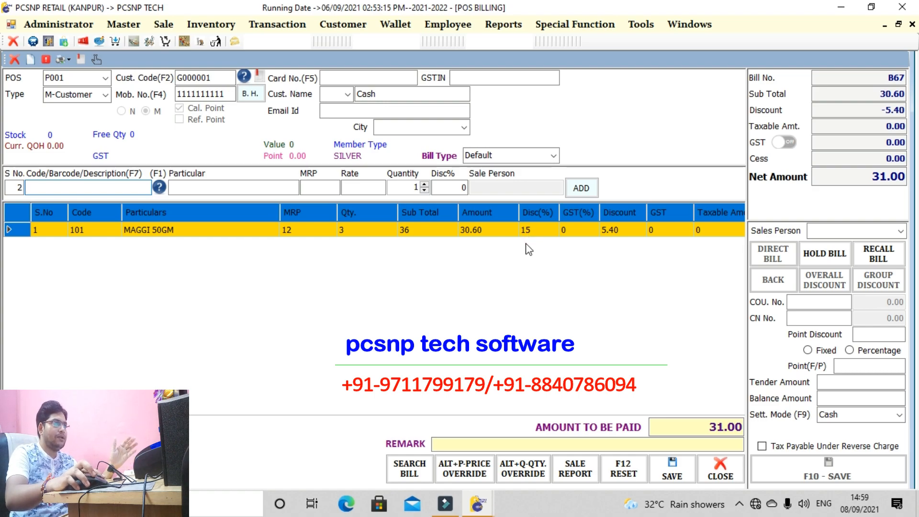
# Add item 101 to the bill again with a quantity of 4 to reach the second offer quantity.
pyautogui.write('101')
pyautogui.press('Return')
pyautogui.press('Return')
pyautogui.write('2')
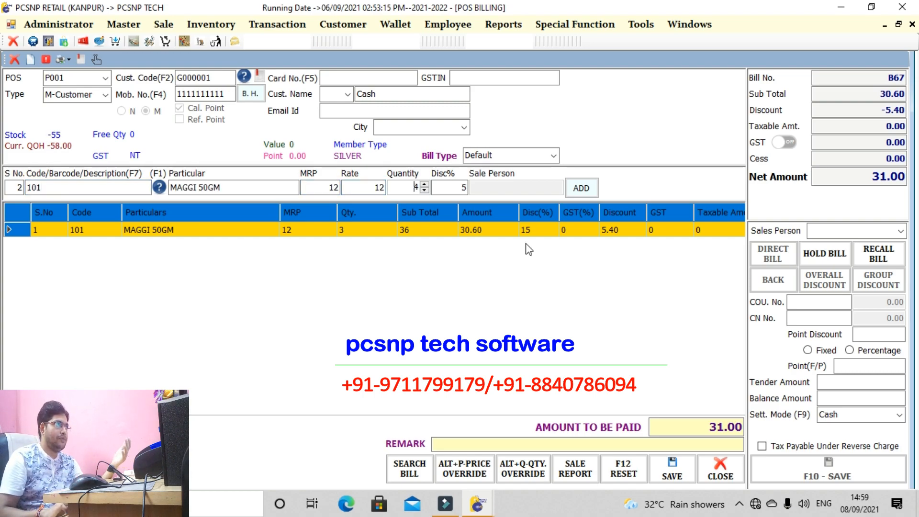
pyautogui.press('Return')
pyautogui.press('Return')
pyautogui.press('Return')
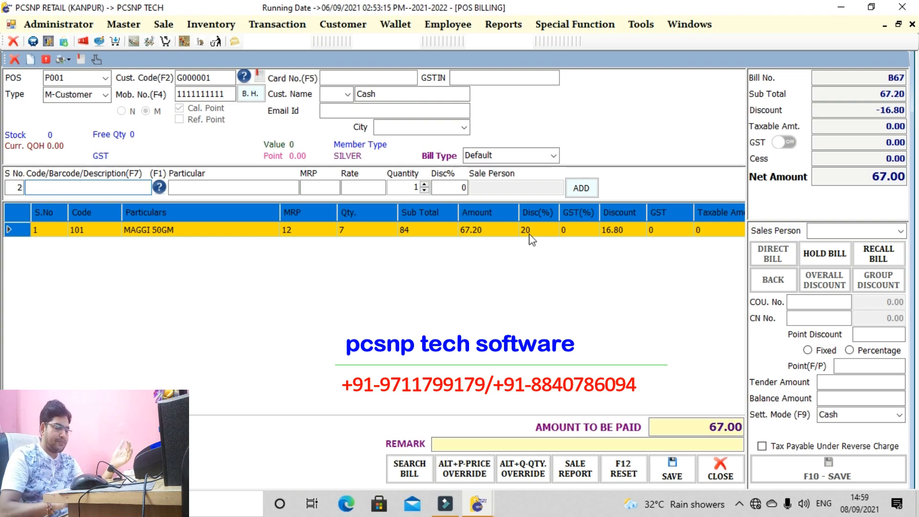
# Reset the bill and load discount code D1 in the Create/Set Discount window.
pyautogui.press('F12')
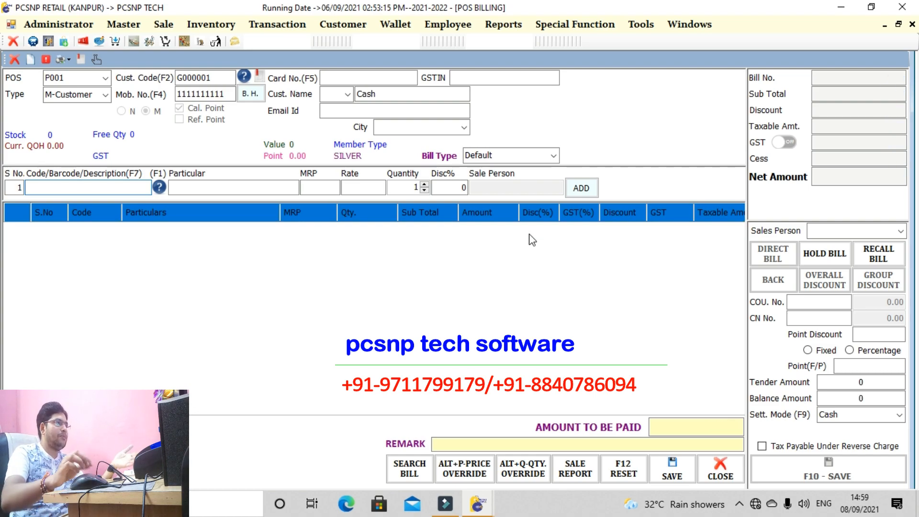
pyautogui.click(479, 505)
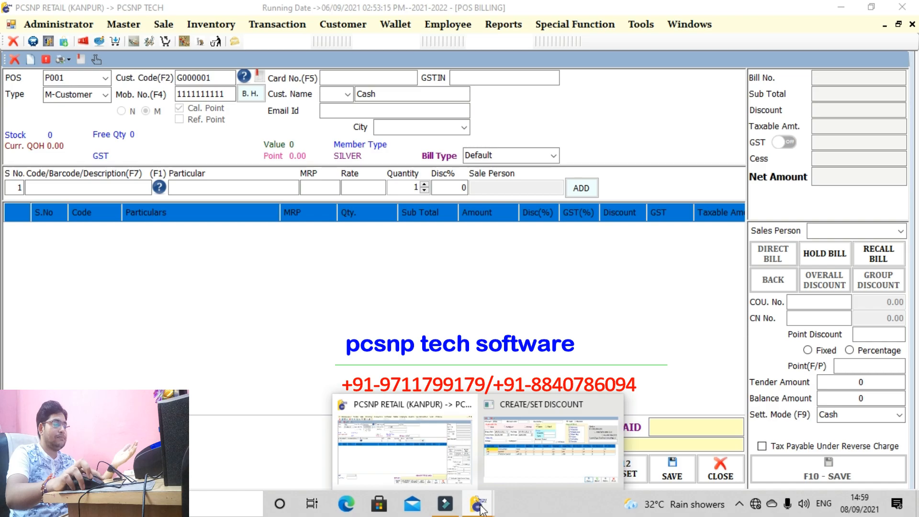
pyautogui.click(551, 440)
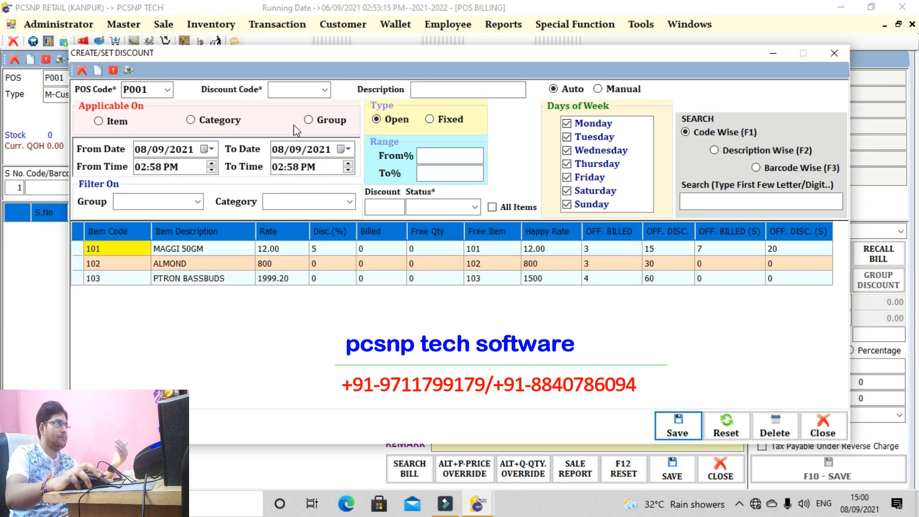
pyautogui.click(324, 89)
pyautogui.click(277, 102)
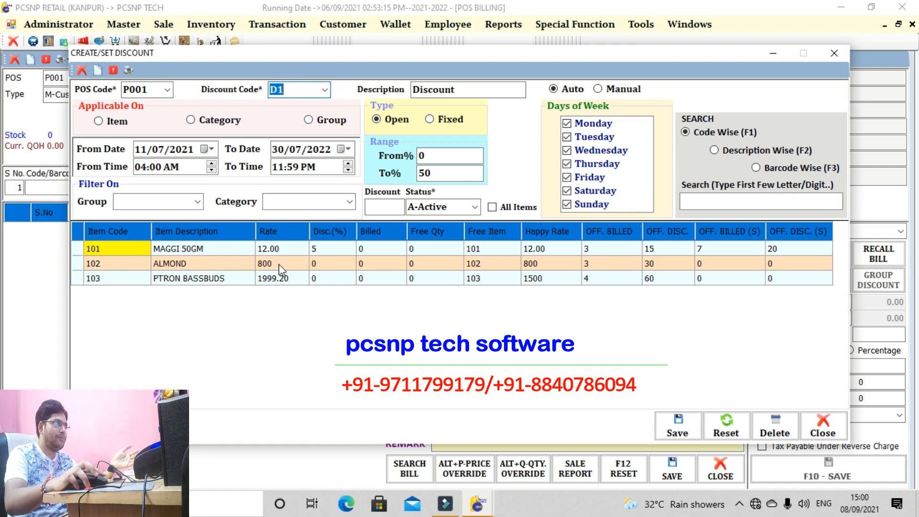
# For item 102 ALMOND, set Disc.(%) to 10, OFF. BILLED (S) to 10 and OFF. DISC. (S) to 45.
pyautogui.click(324, 259)
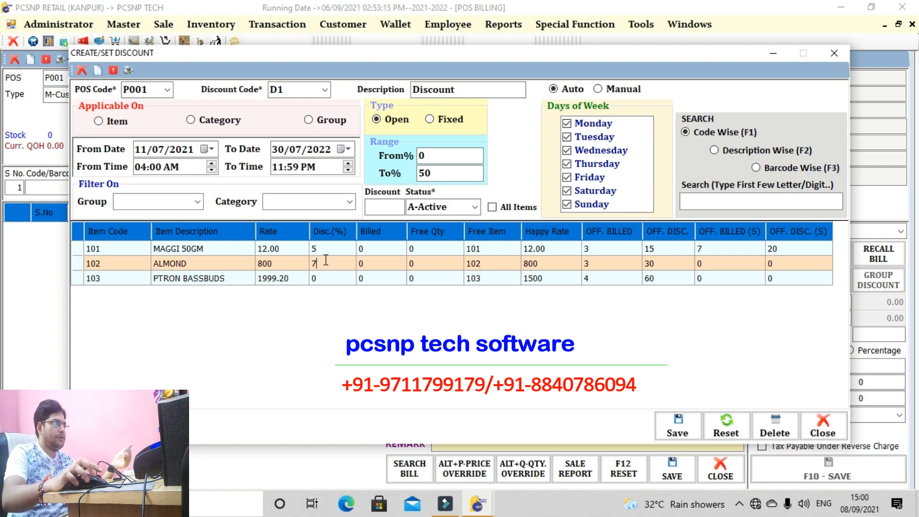
pyautogui.press('BackSpace')
pyautogui.write('10')
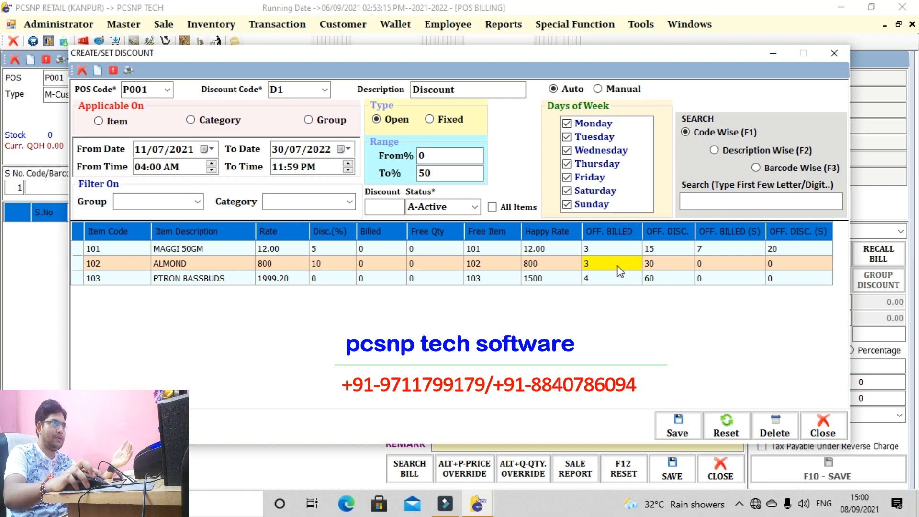
pyautogui.click(703, 266)
pyautogui.write('10')
pyautogui.click(783, 265)
pyautogui.write('45')
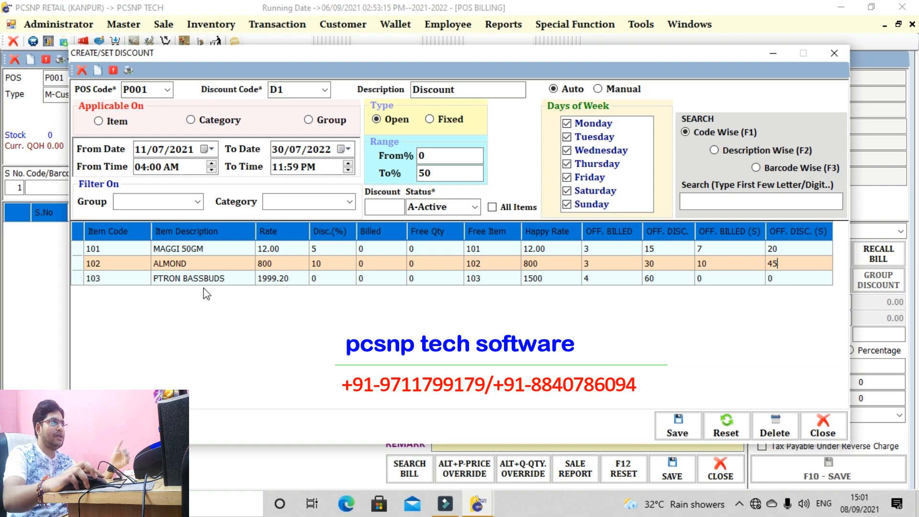
# For PTRON BASSBUDS, set OFF. BILLED and OFF. DISC. to 0 and Disc.(%) to 15, and save the discount.
pyautogui.click(592, 282)
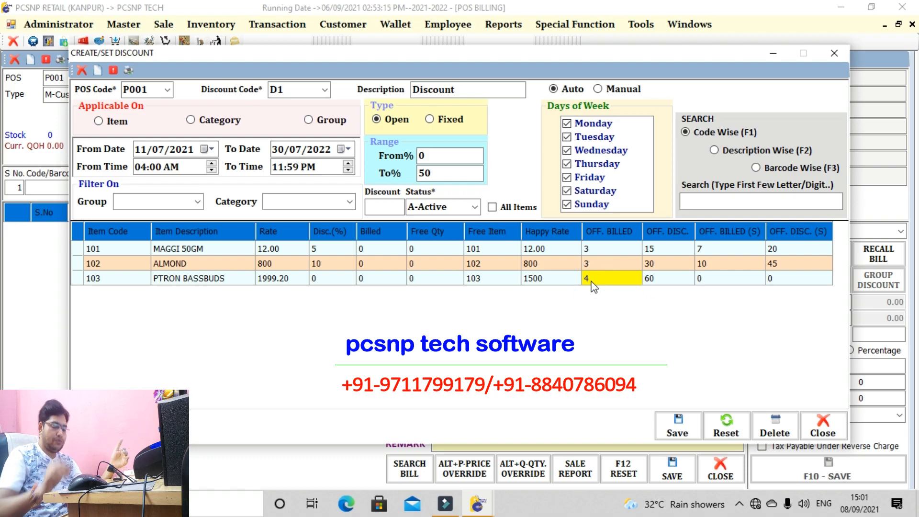
pyautogui.write('0')
pyautogui.press('Return')
pyautogui.write('0')
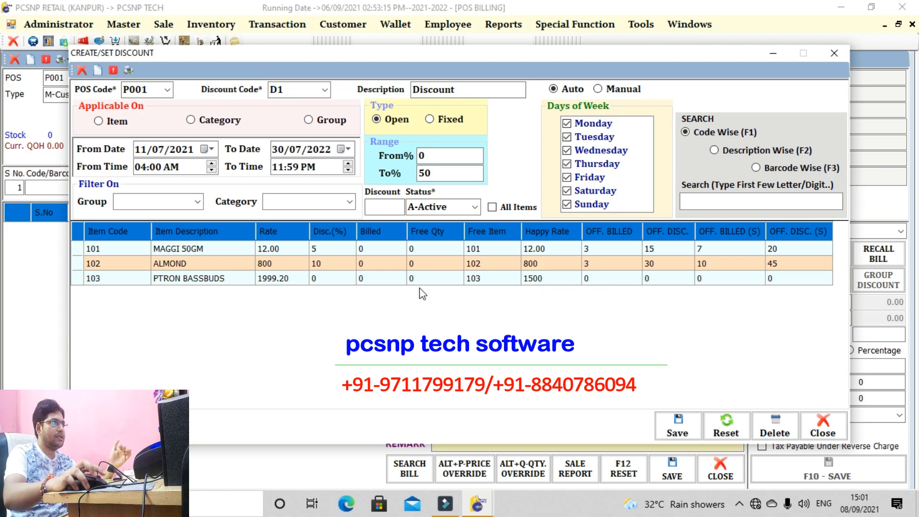
pyautogui.click(331, 280)
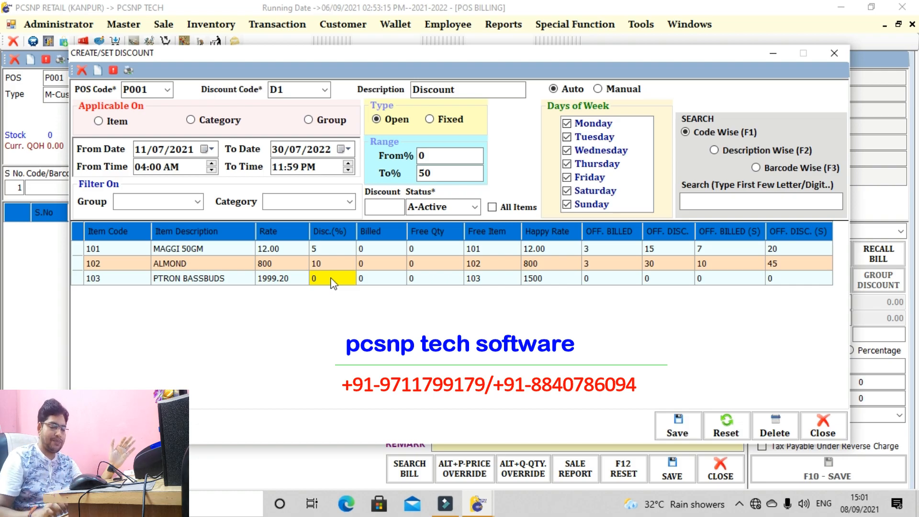
pyautogui.write('15')
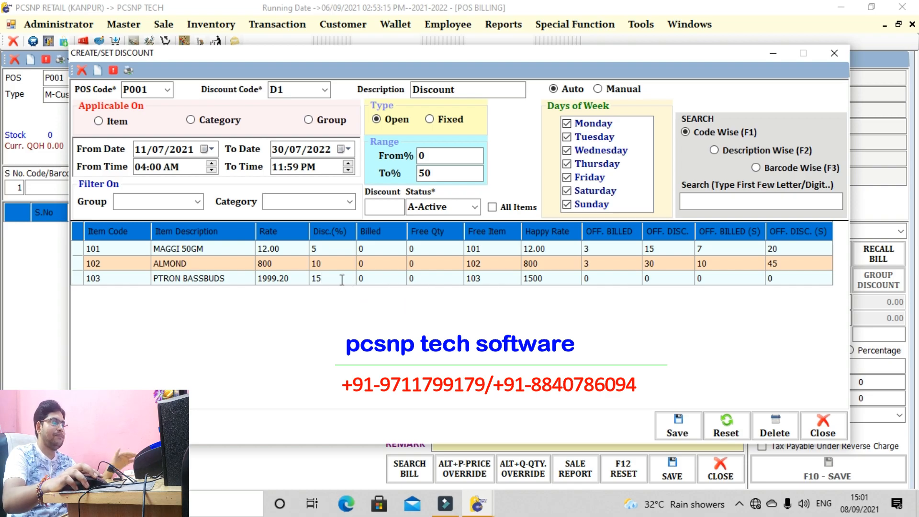
pyautogui.click(684, 431)
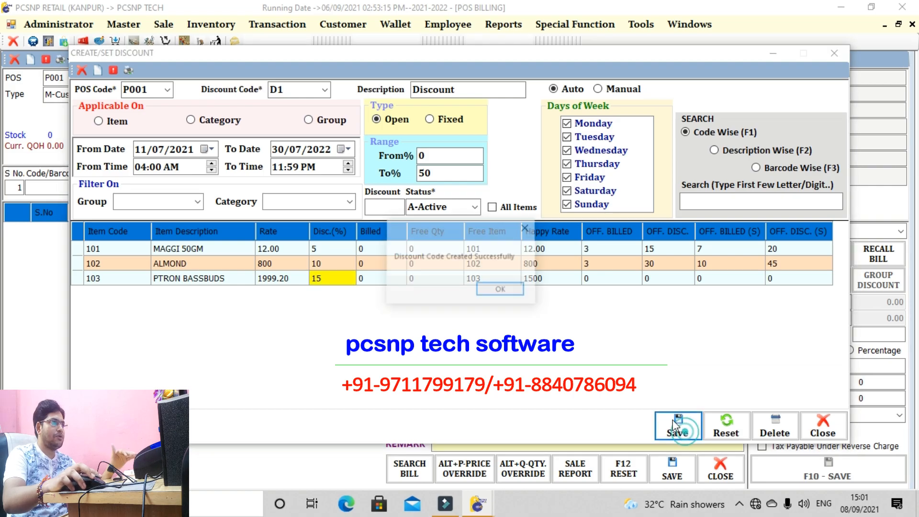
pyautogui.click(504, 290)
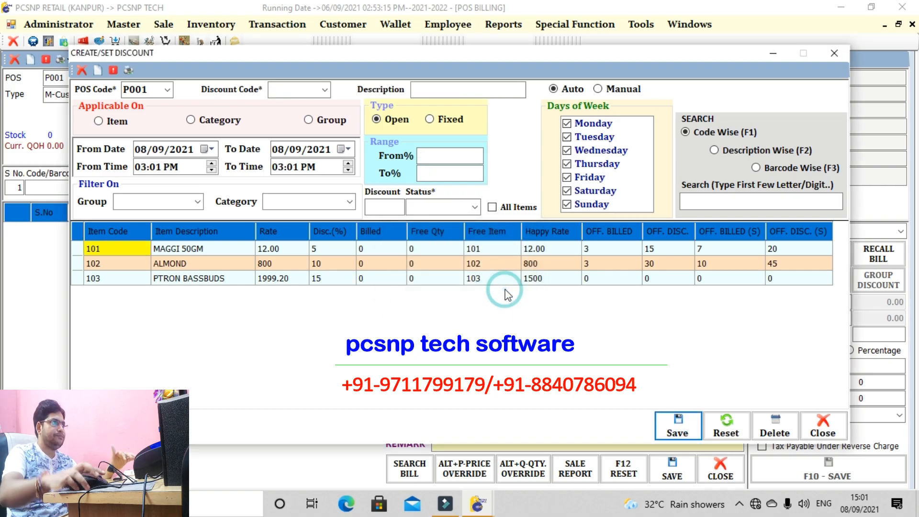
# Minimize the Create/Set Discount window and add item 102 to the POS bill with a quantity of 1.
pyautogui.click(773, 52)
pyautogui.click(89, 187)
pyautogui.write('102')
pyautogui.press('Return')
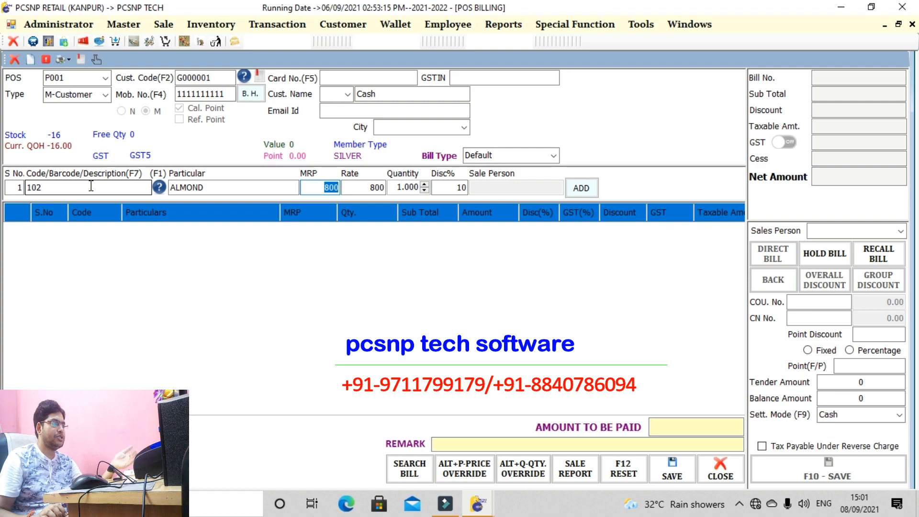
pyautogui.press('Return')
pyautogui.press('Return')
pyautogui.press('Return')
pyautogui.press('Return')
pyautogui.press('Return')
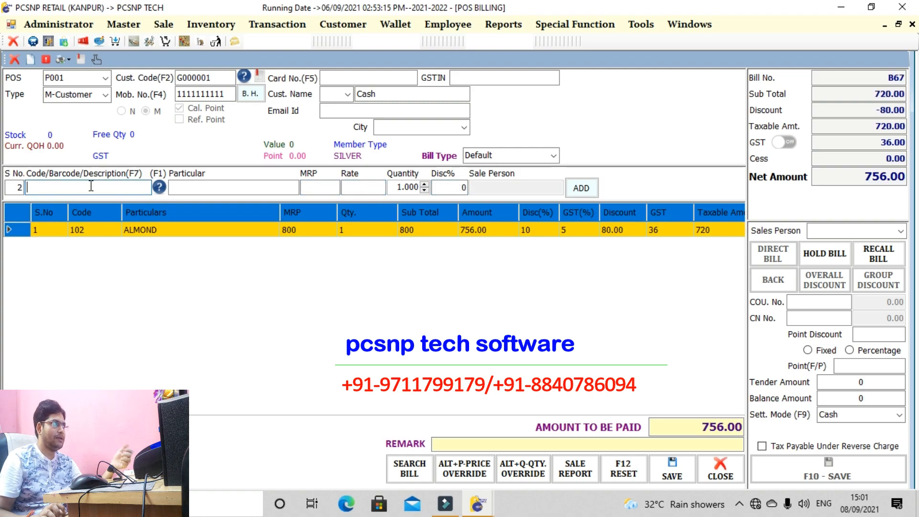
# Add a second unit of item 102 ALMOND to the bill.
pyautogui.write('102')
pyautogui.press('Return')
pyautogui.press('Return')
pyautogui.press('Return')
pyautogui.press('Return')
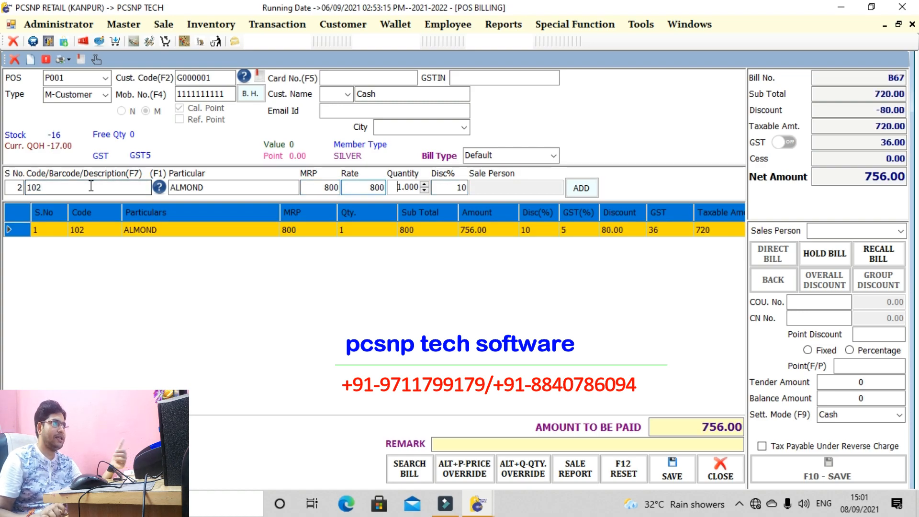
pyautogui.press('Return')
pyautogui.press('Return')
# Add a third unit of item 102 to the bill to reach its first offer quantity of 3.
pyautogui.write('102')
pyautogui.press('Return')
pyautogui.press('Return')
pyautogui.press('Return')
pyautogui.press('Return')
pyautogui.press('Return')
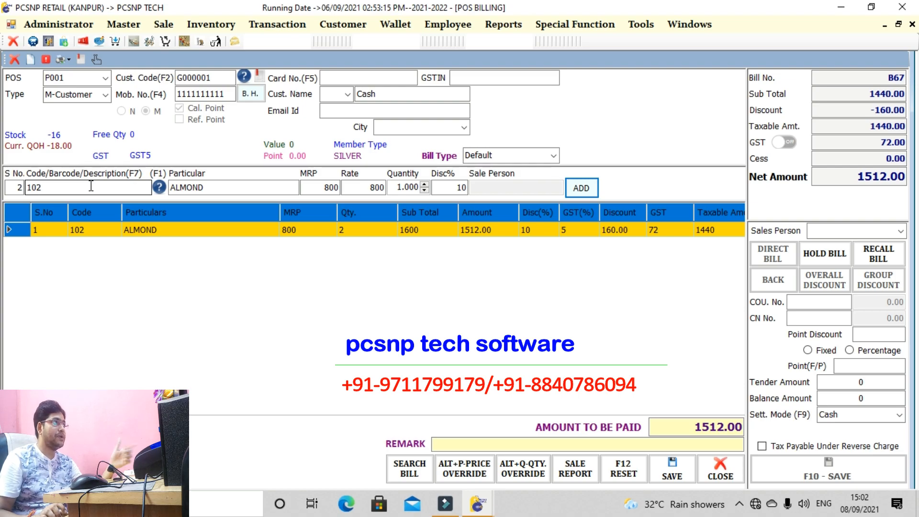
pyautogui.press('Return')
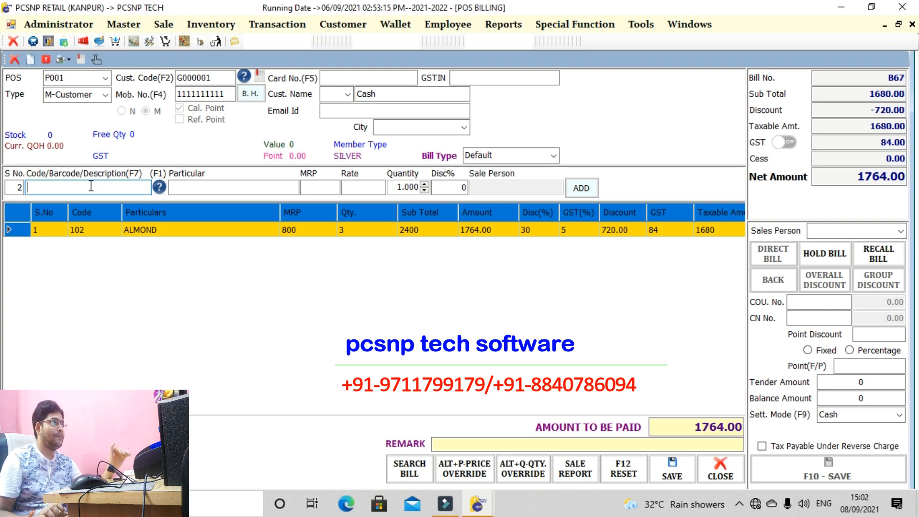
# Add item 102 again with a quantity of 7 to reach its second offer quantity of 10.
pyautogui.write('102')
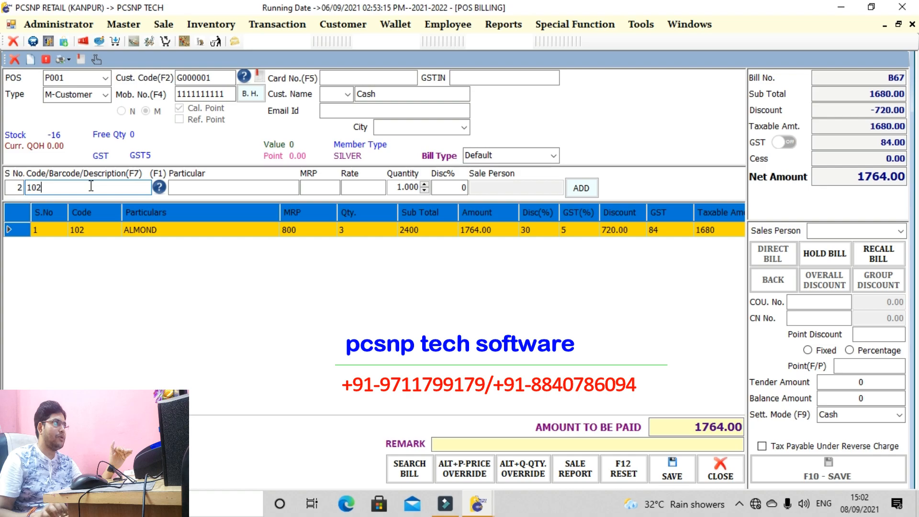
pyautogui.press('Return')
pyautogui.press('Return')
pyautogui.press('Return')
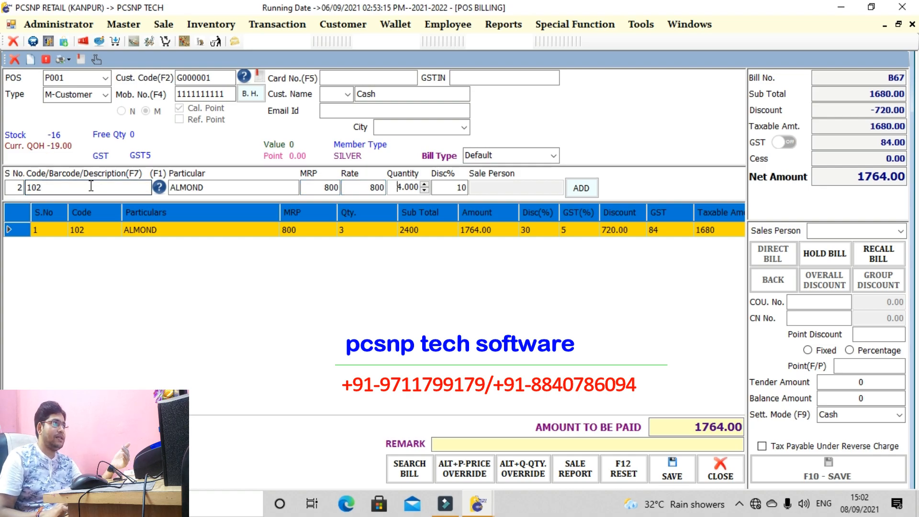
pyautogui.press('Return')
pyautogui.press('Return')
pyautogui.press('Return')
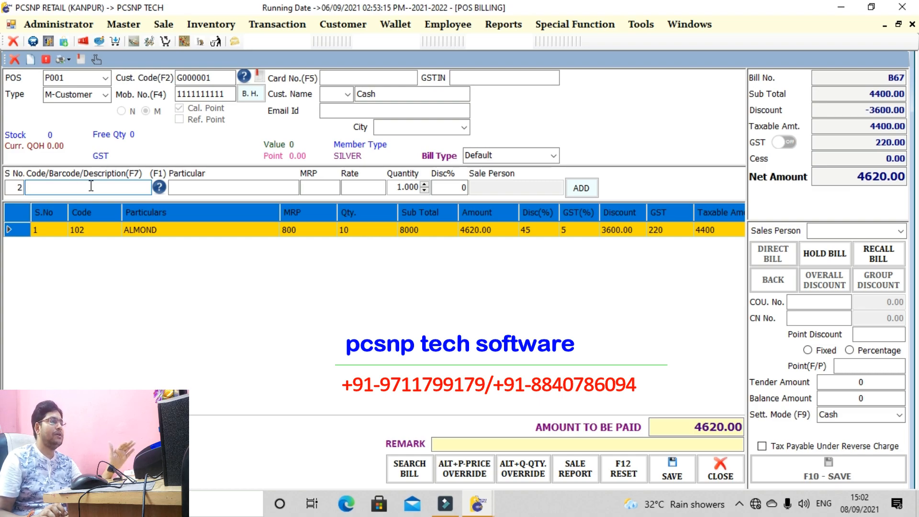
# Add item 103 PTRON BASSBUDS to the bill with a quantity of 1.
pyautogui.write('103')
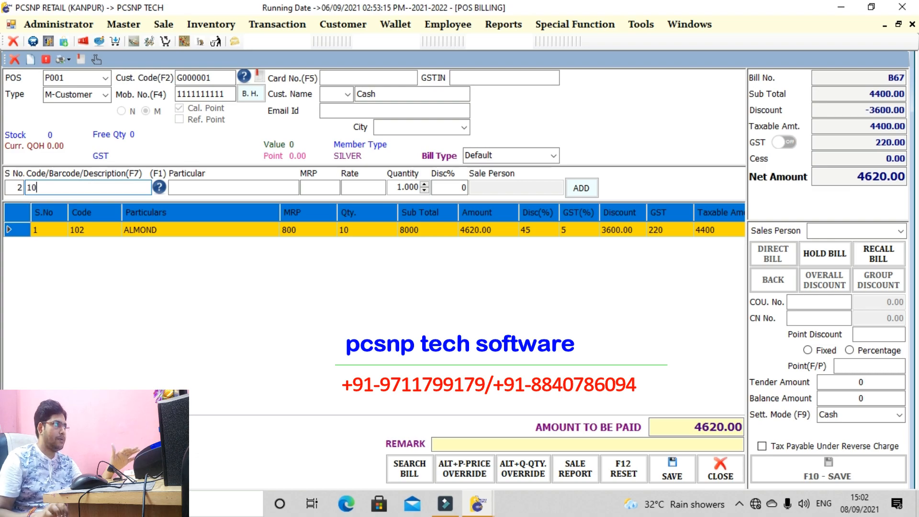
pyautogui.press('Return')
pyautogui.press('Return')
pyautogui.press('Return')
pyautogui.press('Return')
pyautogui.press('Return')
pyautogui.press('Return')
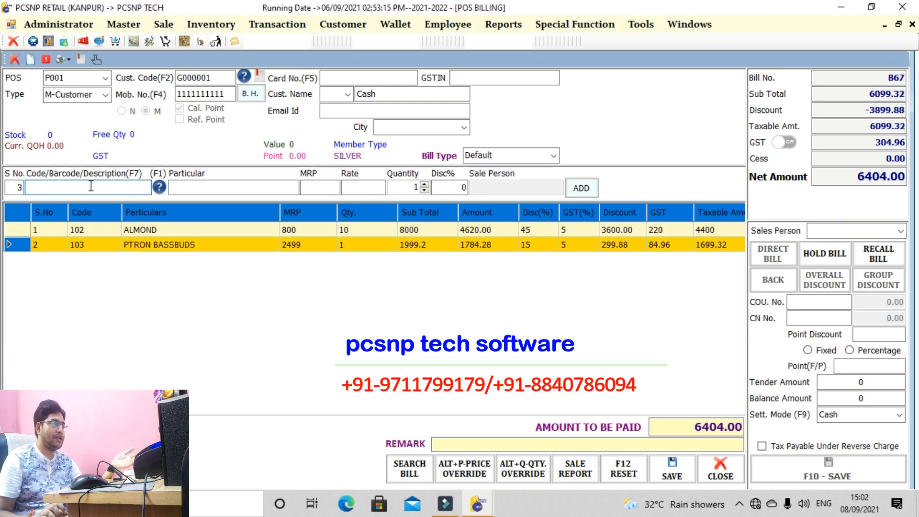
# Find PTRON BASSBUDS by its description and add a second unit to the bill.
pyautogui.write('103')
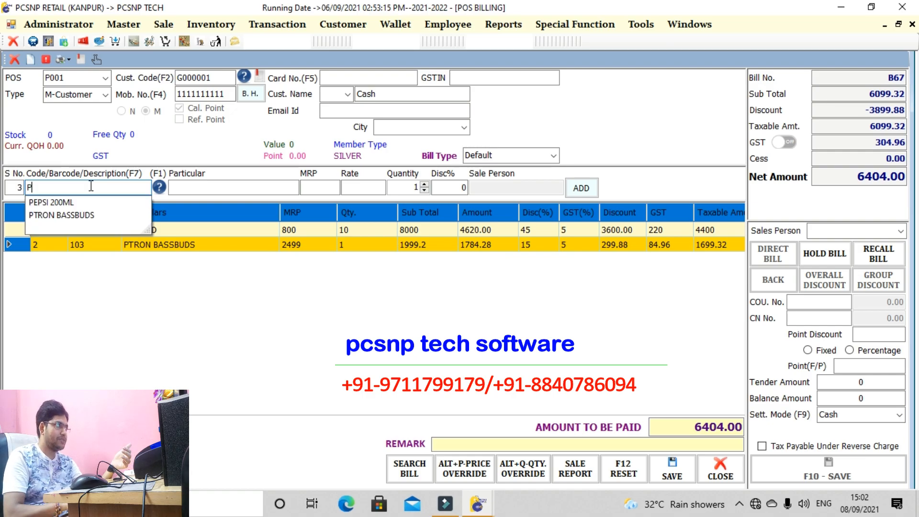
pyautogui.press('Return')
pyautogui.press('Return')
pyautogui.press('Return')
pyautogui.press('Return')
pyautogui.press('Return')
pyautogui.press('Return')
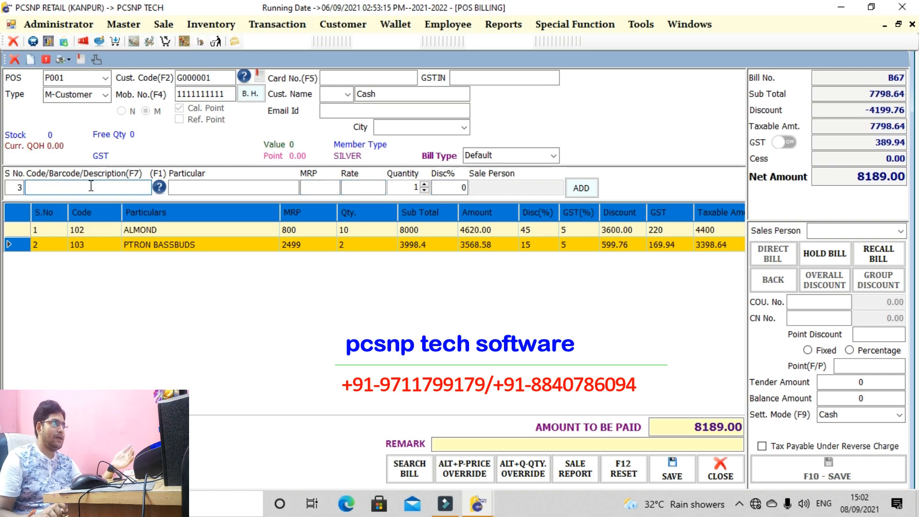
# Add PTRON BASSBUDS by description once more with a quantity of 6, bringing its billed quantity to 8.
pyautogui.write('P')
pyautogui.press('Down')
pyautogui.press('Down')
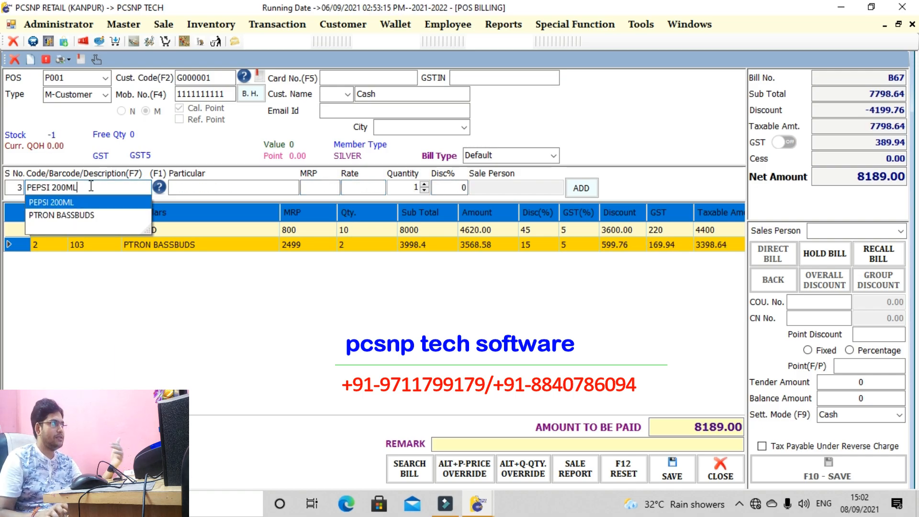
pyautogui.press('Return')
pyautogui.press('Return')
pyautogui.press('Return')
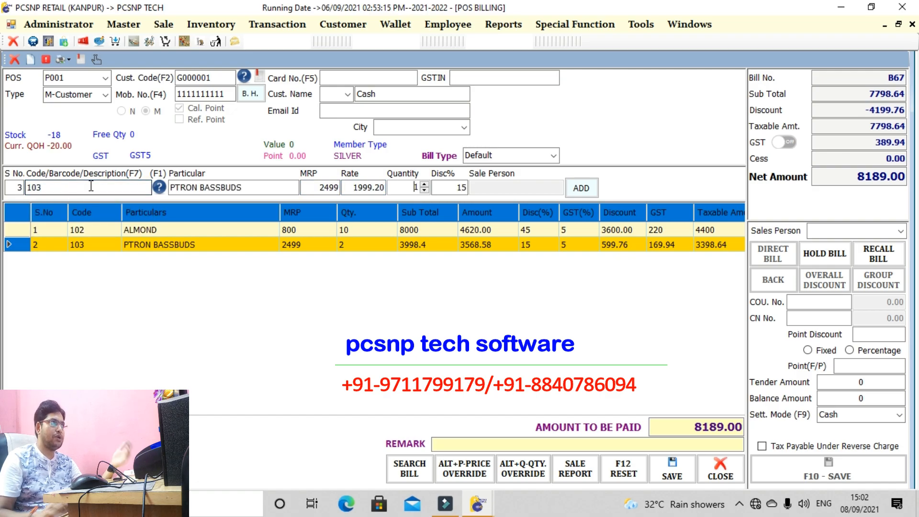
pyautogui.press('Up')
pyautogui.press('Up')
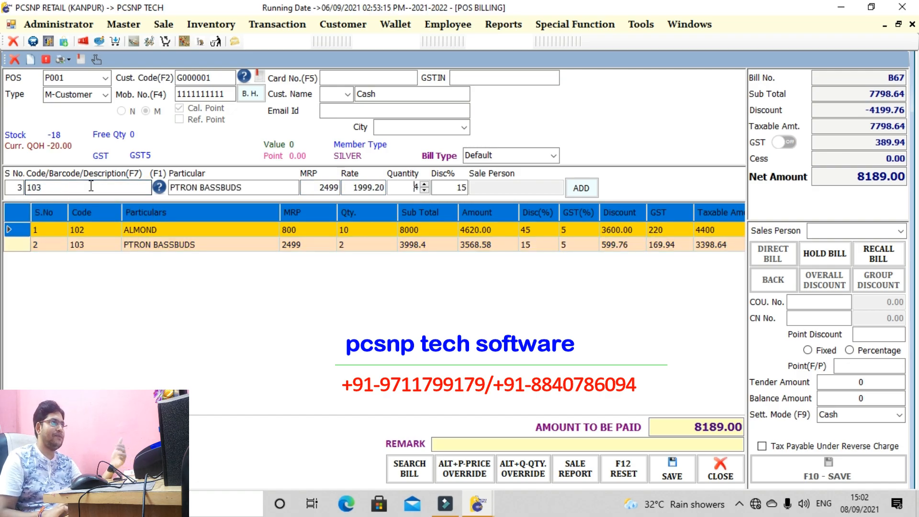
pyautogui.press('Up')
pyautogui.press('Return')
pyautogui.press('Return')
pyautogui.press('Return')
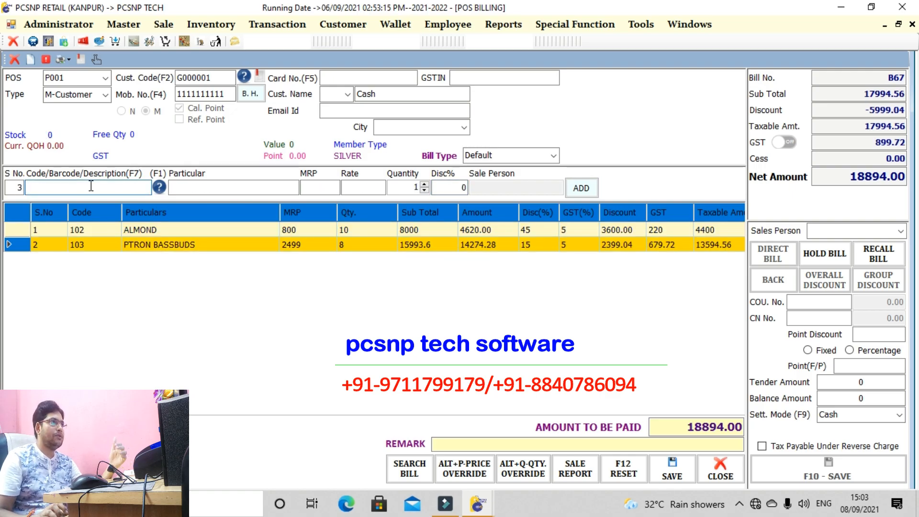